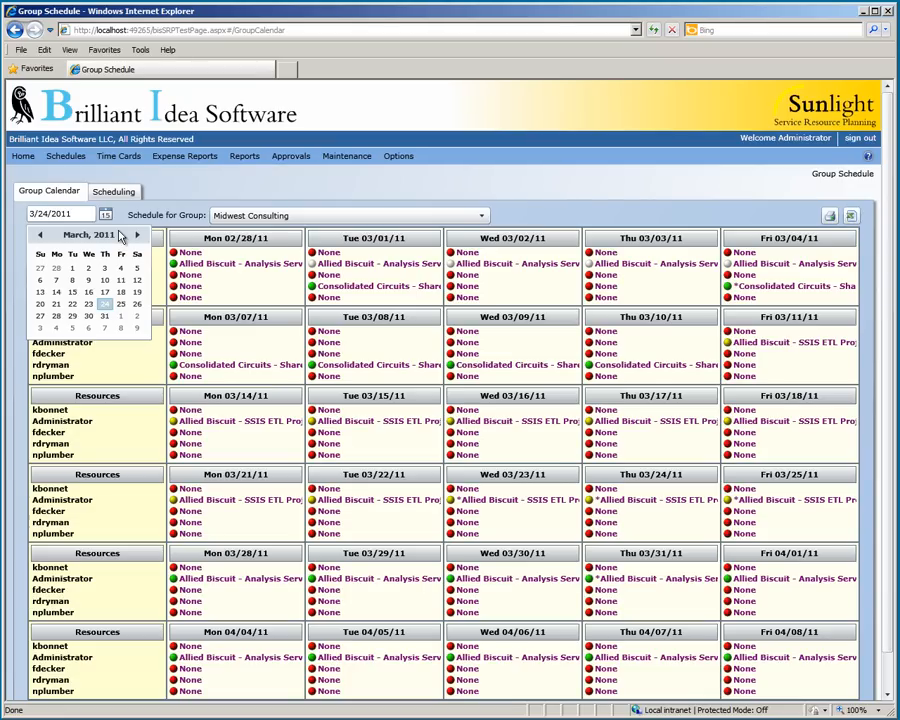
Step: Browse the calendar's date picker back to December 2010 and return to March 2011, keeping the selected date
{"action": "left_click", "coordinate": [36, 236]}
{"action": "left_click", "coordinate": [36, 236]}
{"action": "left_click", "coordinate": [36, 236]}
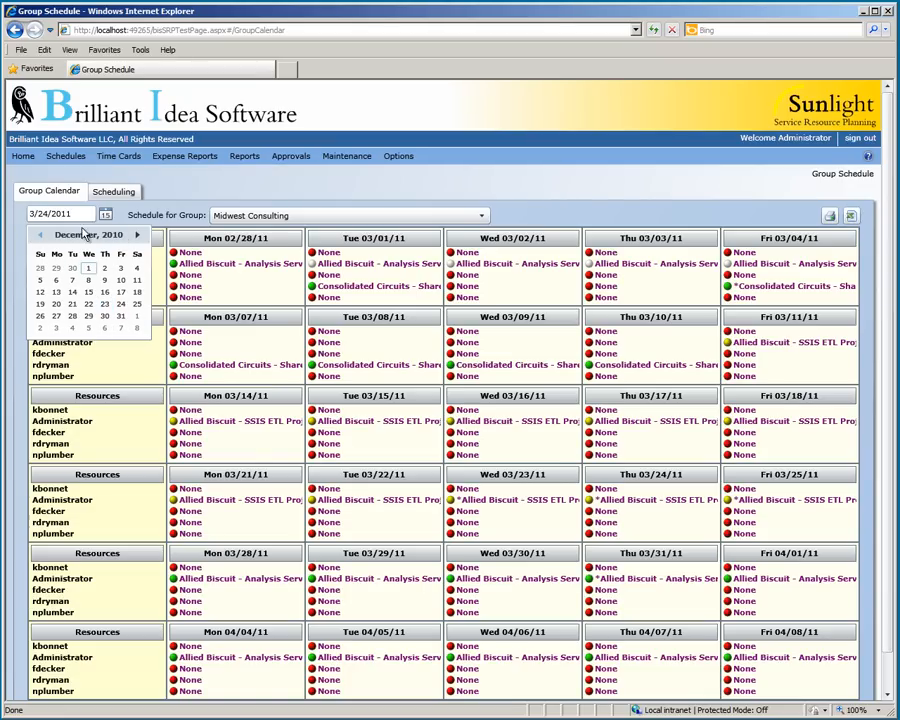
{"action": "left_click", "coordinate": [137, 235]}
{"action": "left_click", "coordinate": [137, 235]}
{"action": "left_click", "coordinate": [137, 235]}
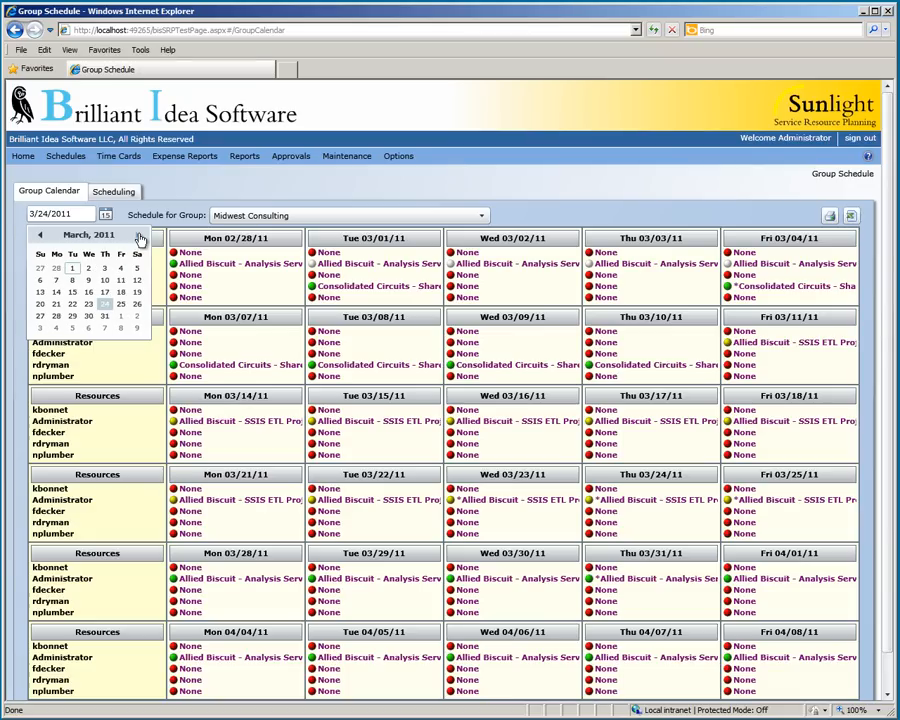
{"action": "left_click", "coordinate": [120, 217]}
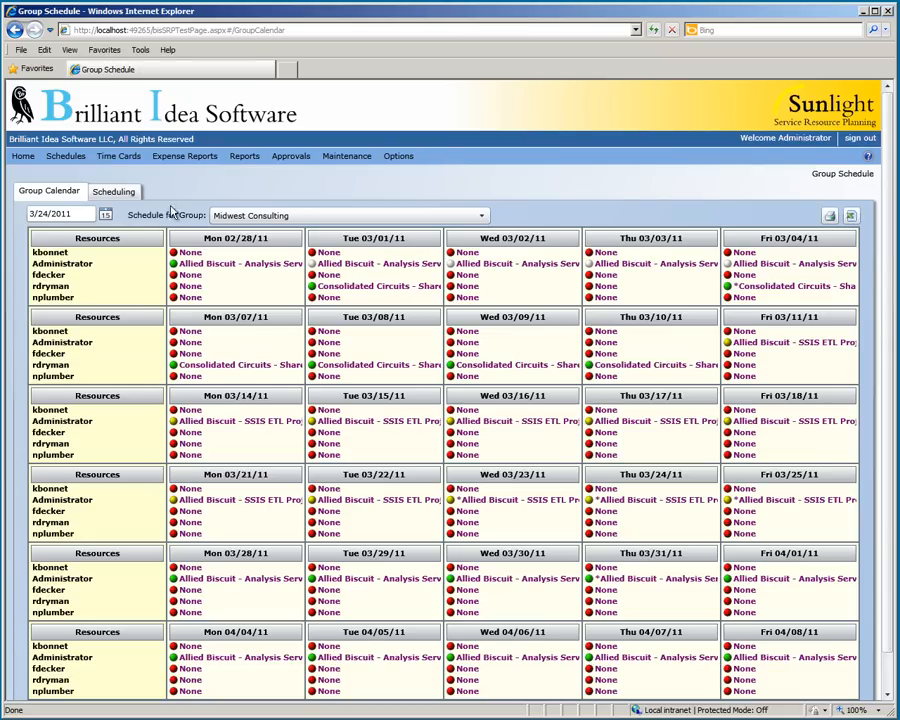
Step: Review the available schedule groups, keep Midwest Consulting, and examine its resources and their assignments
{"action": "left_click", "coordinate": [338, 215]}
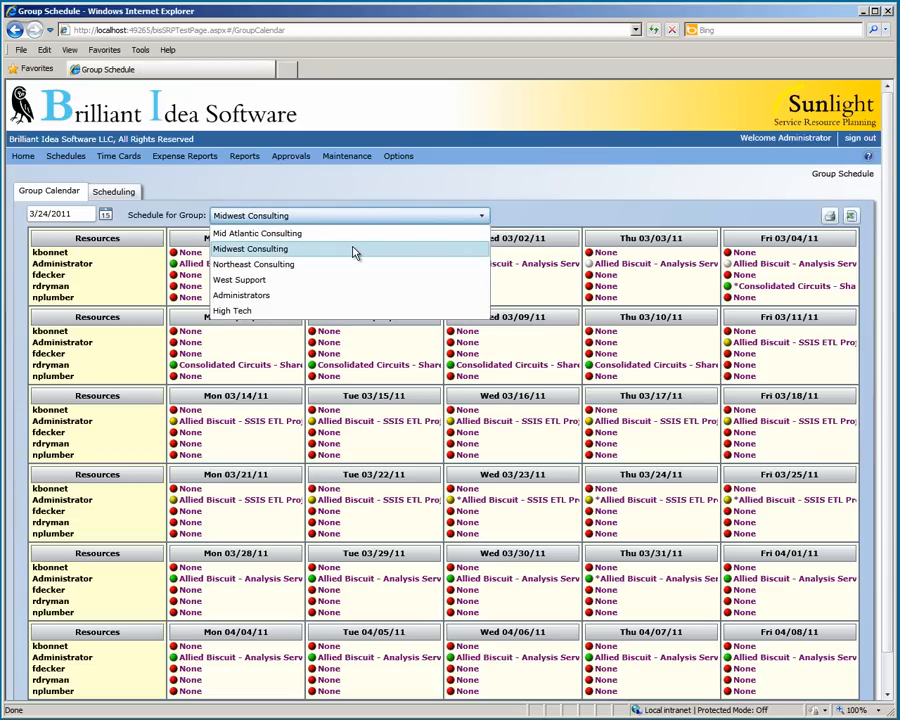
{"action": "left_click", "coordinate": [353, 253]}
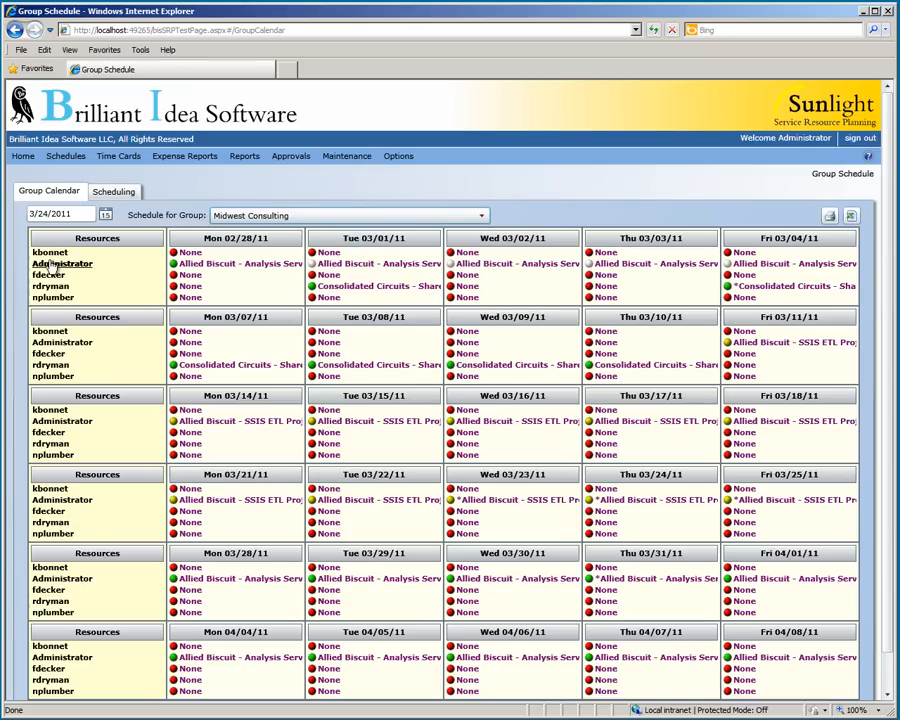
{"action": "mouse_move", "coordinate": [48, 266]}
{"action": "mouse_move", "coordinate": [46, 289]}
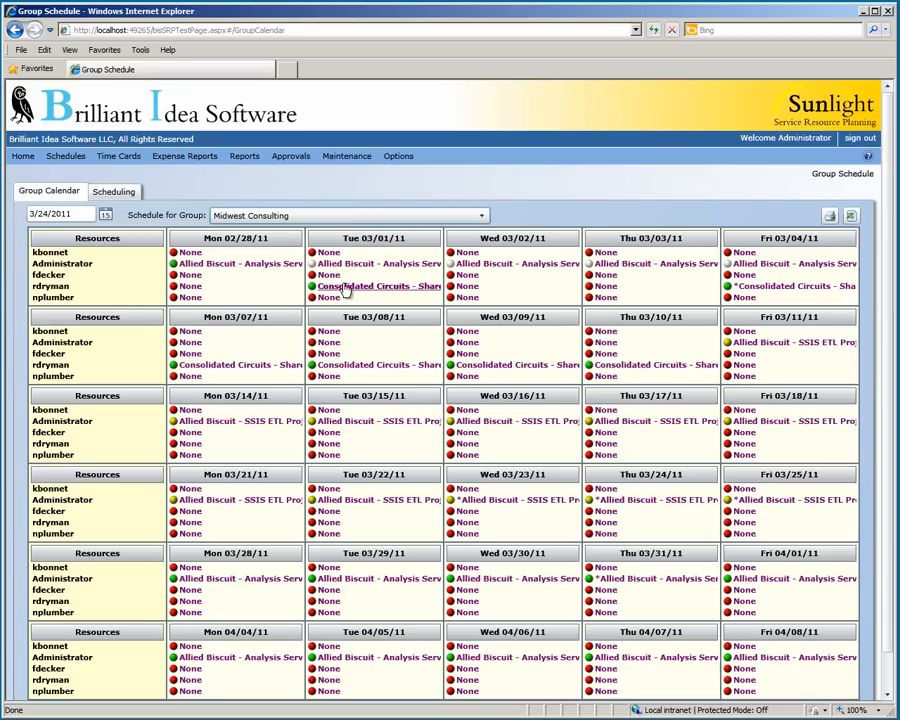
{"action": "mouse_move", "coordinate": [321, 288]}
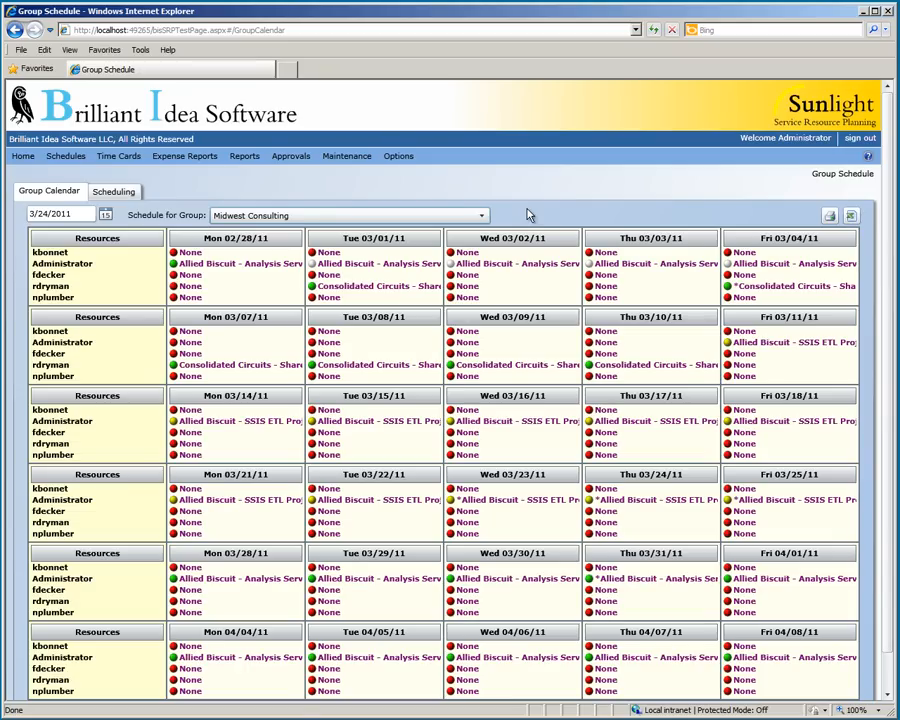
Step: Open the Fri 03/04/11 Consolidated Circuits appointment and start a new schedule item running from March 28 to March 30, 2011
{"action": "left_click", "coordinate": [812, 290]}
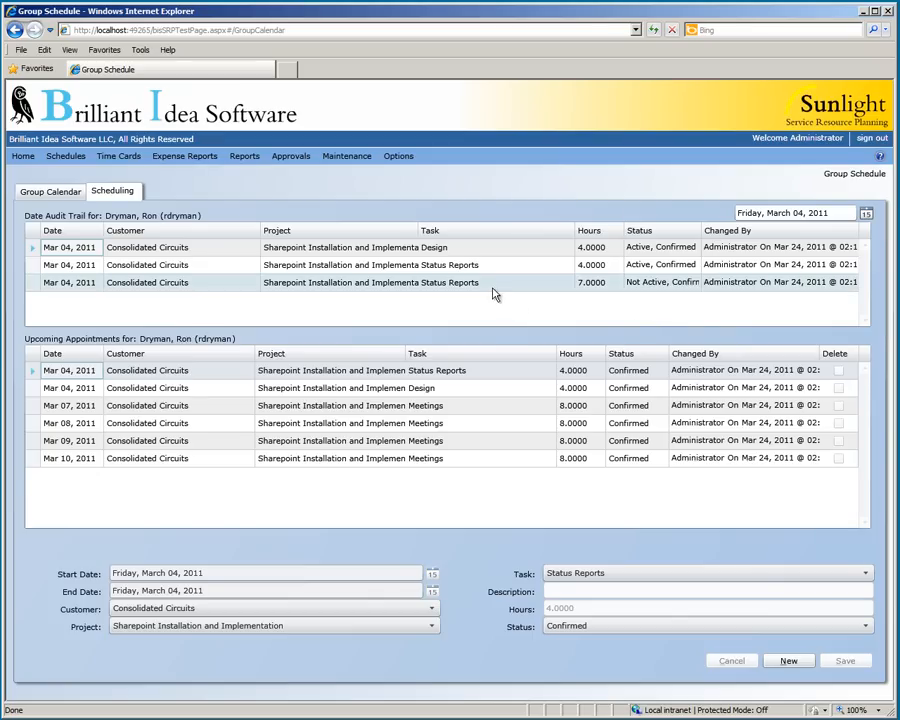
{"action": "mouse_move", "coordinate": [490, 289]}
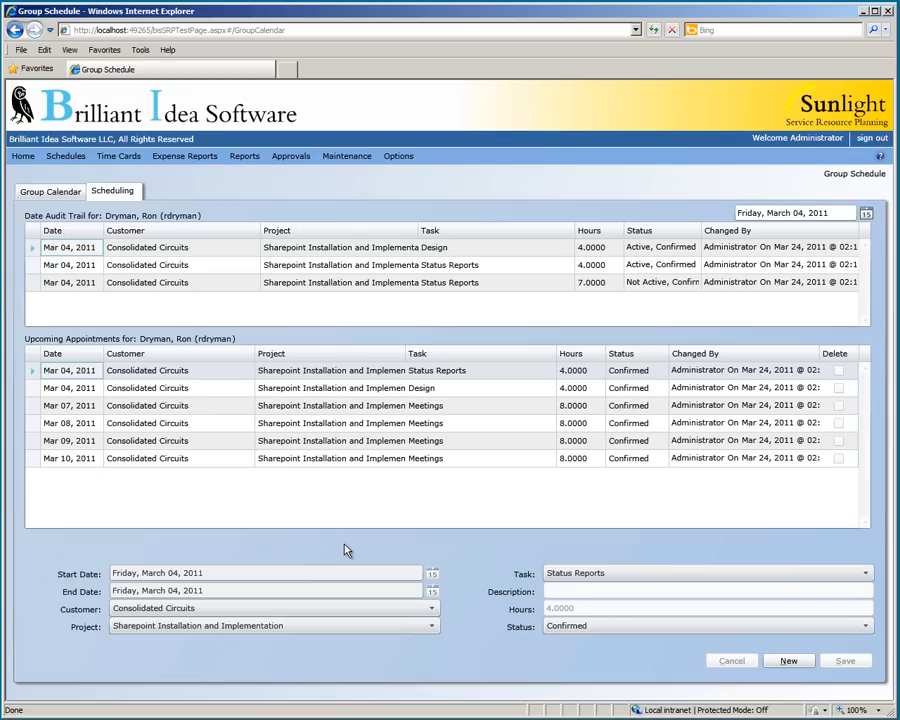
{"action": "left_click", "coordinate": [784, 661]}
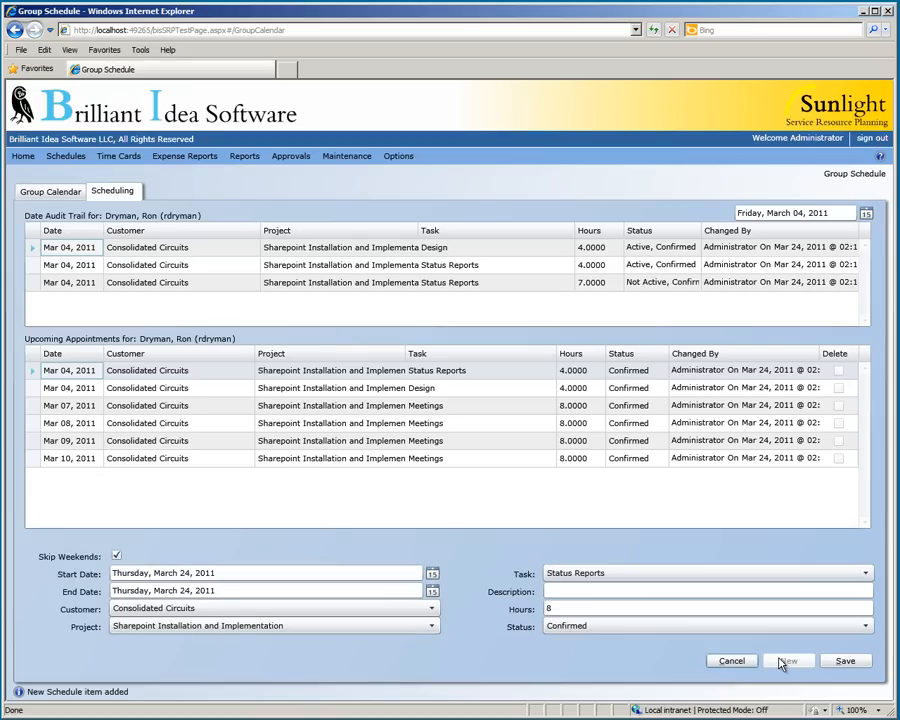
{"action": "left_click", "coordinate": [432, 575]}
{"action": "left_click", "coordinate": [139, 674]}
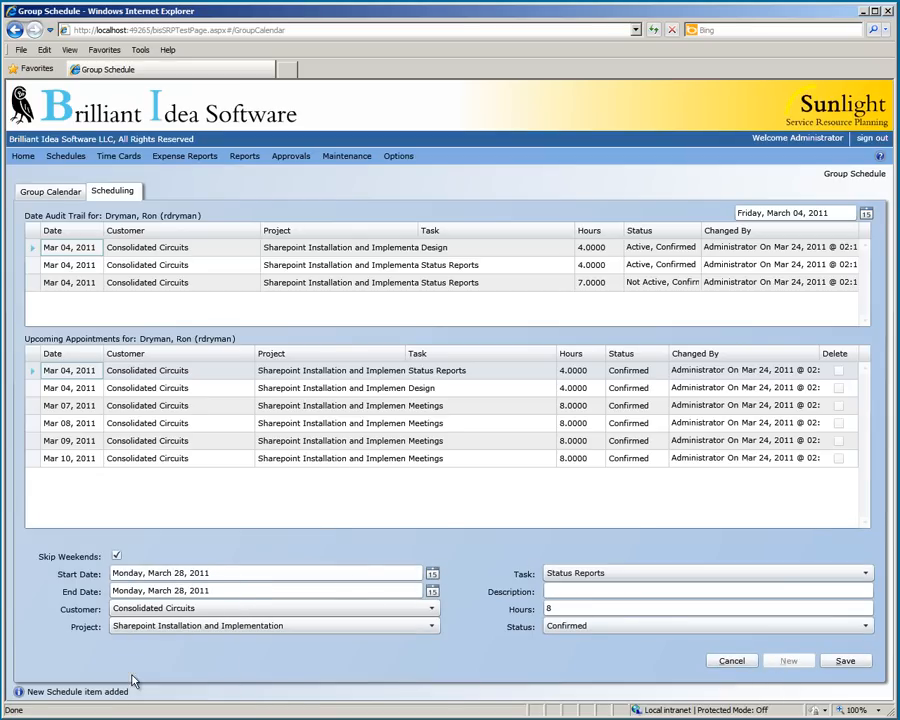
{"action": "left_click", "coordinate": [431, 591]}
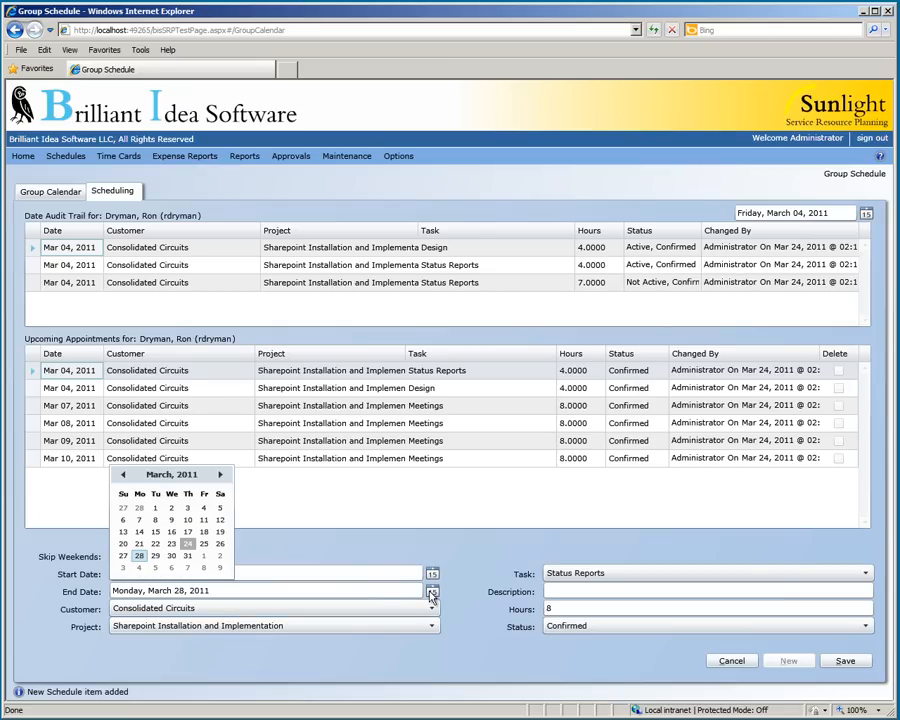
{"action": "left_click", "coordinate": [172, 555]}
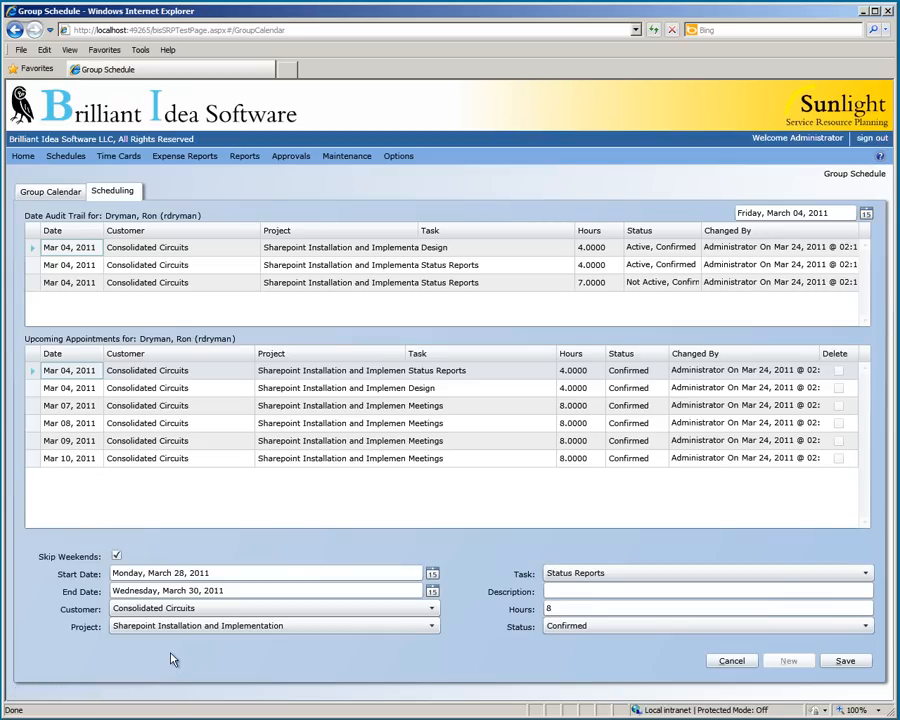
Step: Set the new item's task to Documentation, describe it as "Working with documentation team", and save it
{"action": "left_click", "coordinate": [566, 573]}
{"action": "left_click", "coordinate": [566, 508]}
{"action": "left_click", "coordinate": [554, 590]}
{"action": "type", "text": "Working with documentation team"}
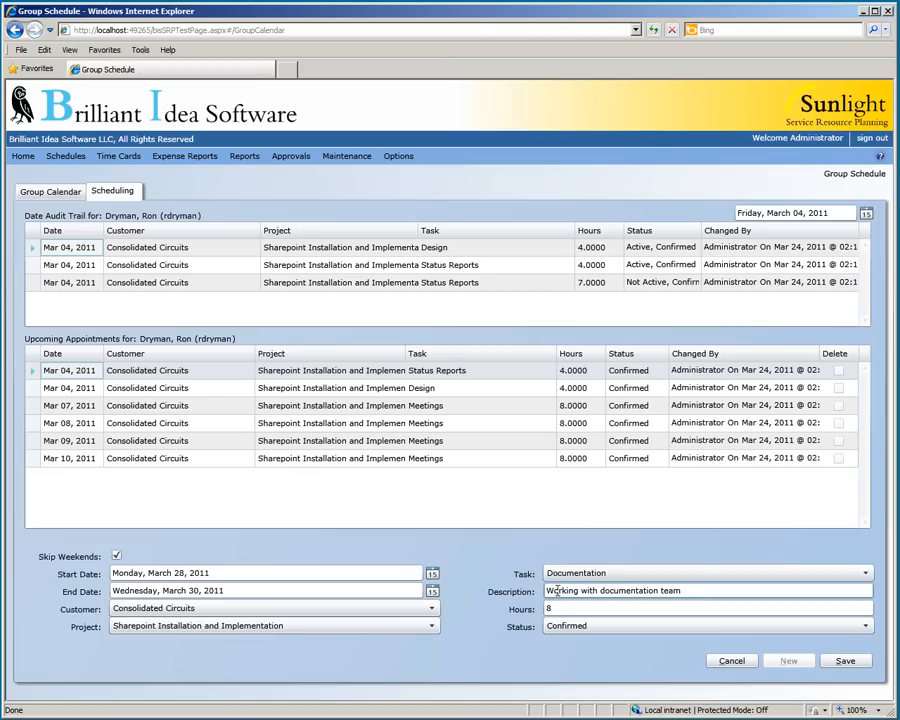
{"action": "left_click", "coordinate": [840, 662]}
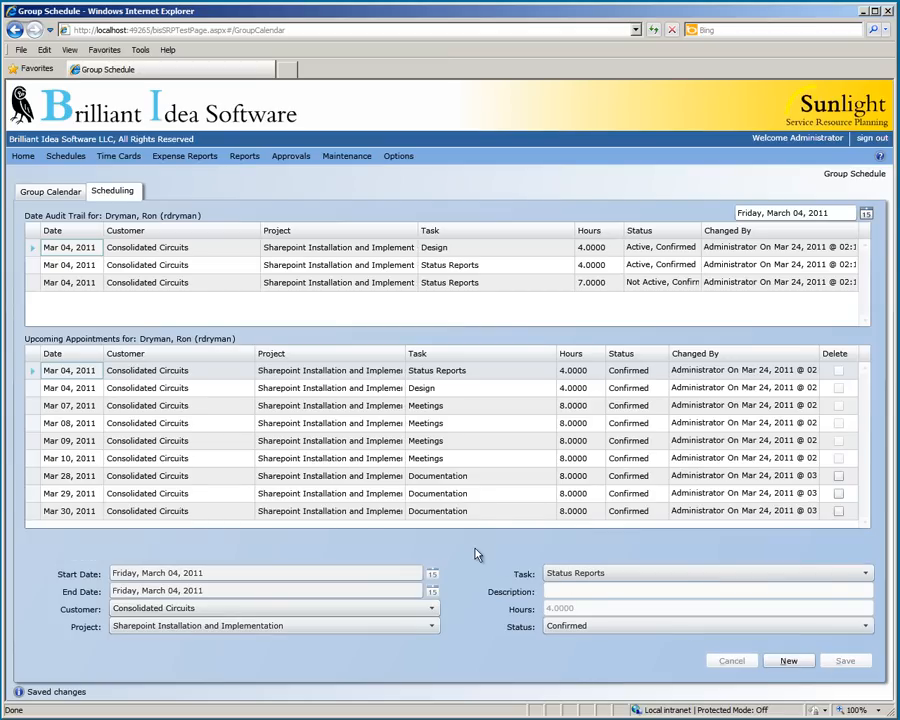
Step: Inspect the March 28, 29 and 30 Documentation appointments, marking the March 30 one for deletion and cancelling that change
{"action": "left_click", "coordinate": [427, 479]}
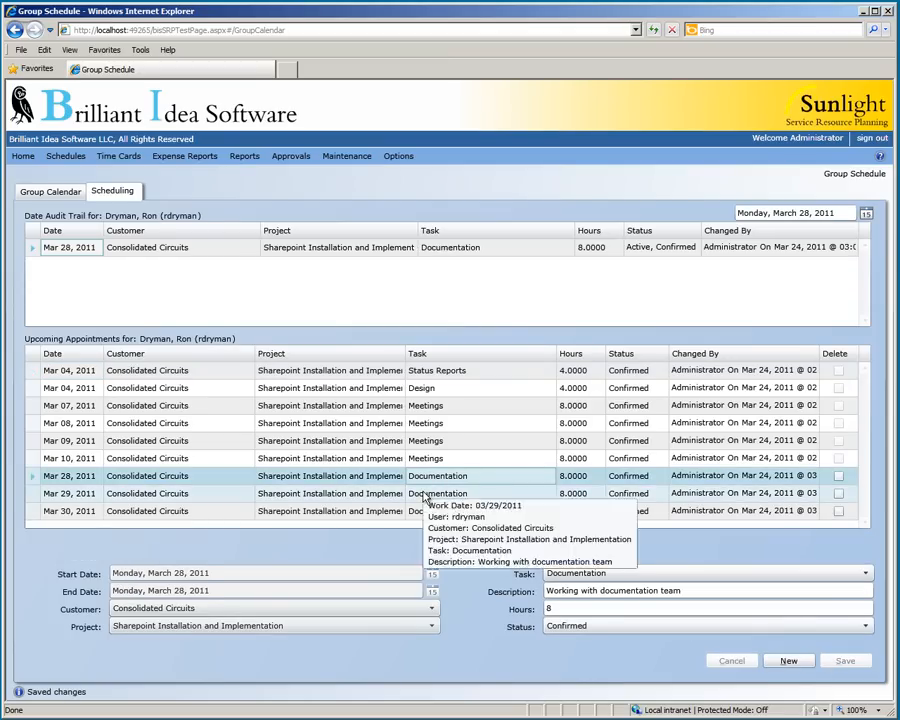
{"action": "left_click", "coordinate": [424, 495]}
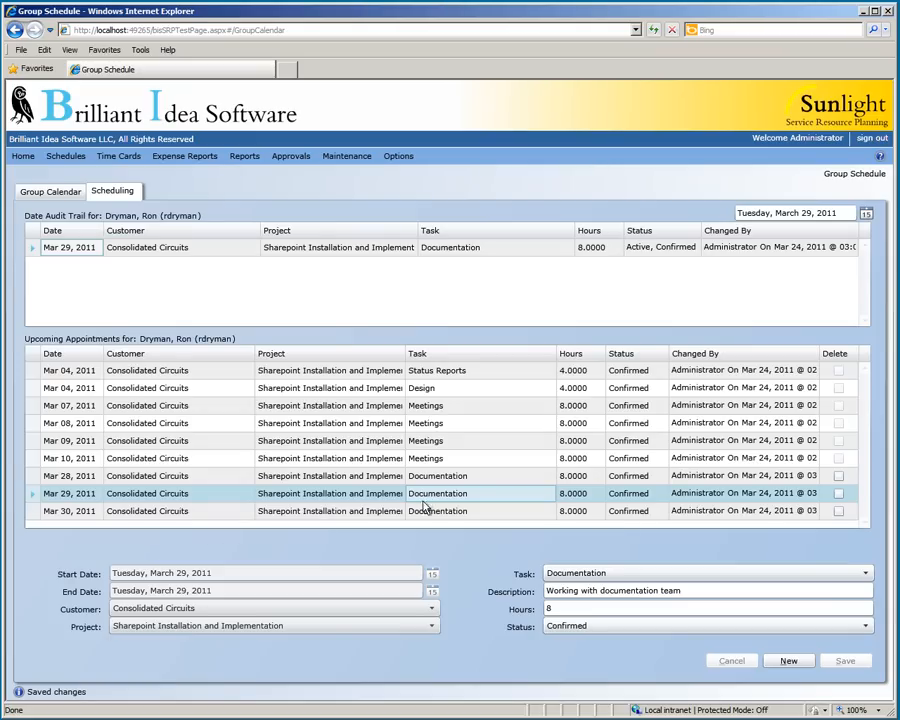
{"action": "left_click", "coordinate": [425, 513]}
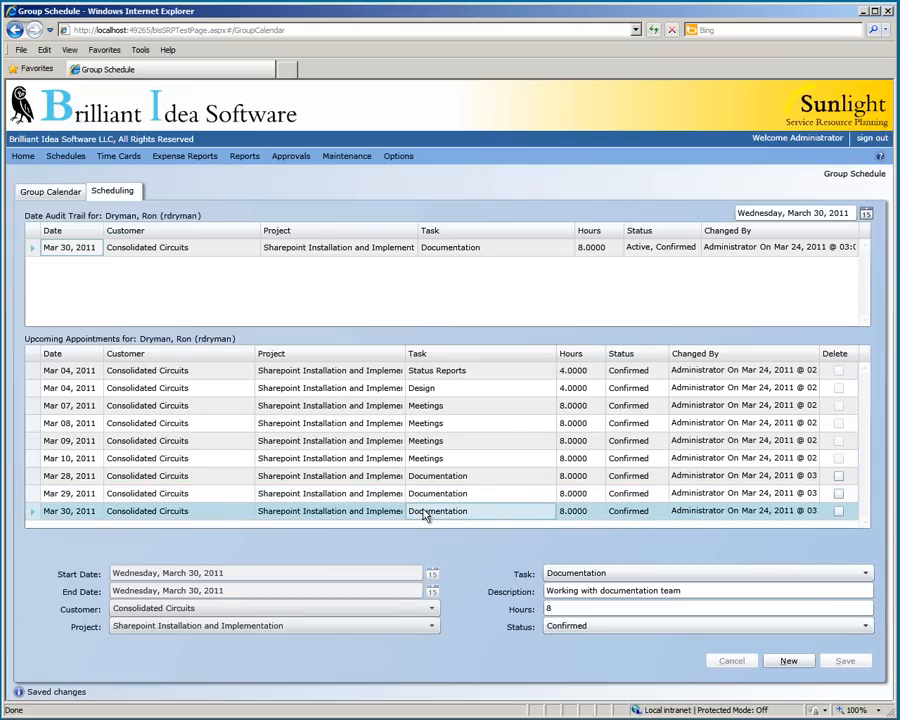
{"action": "left_click", "coordinate": [839, 512]}
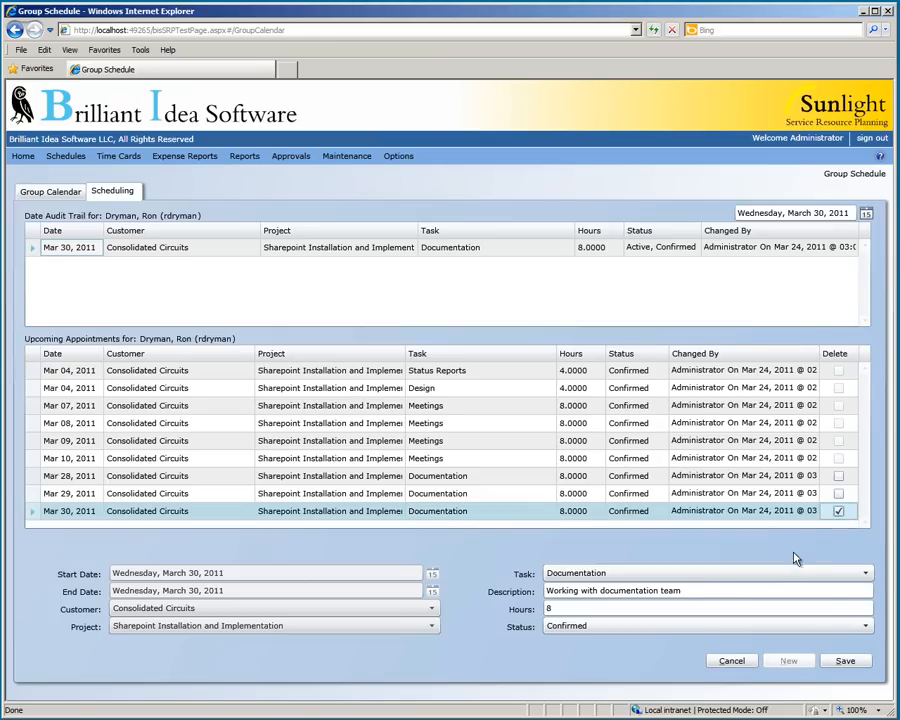
{"action": "left_click", "coordinate": [731, 661]}
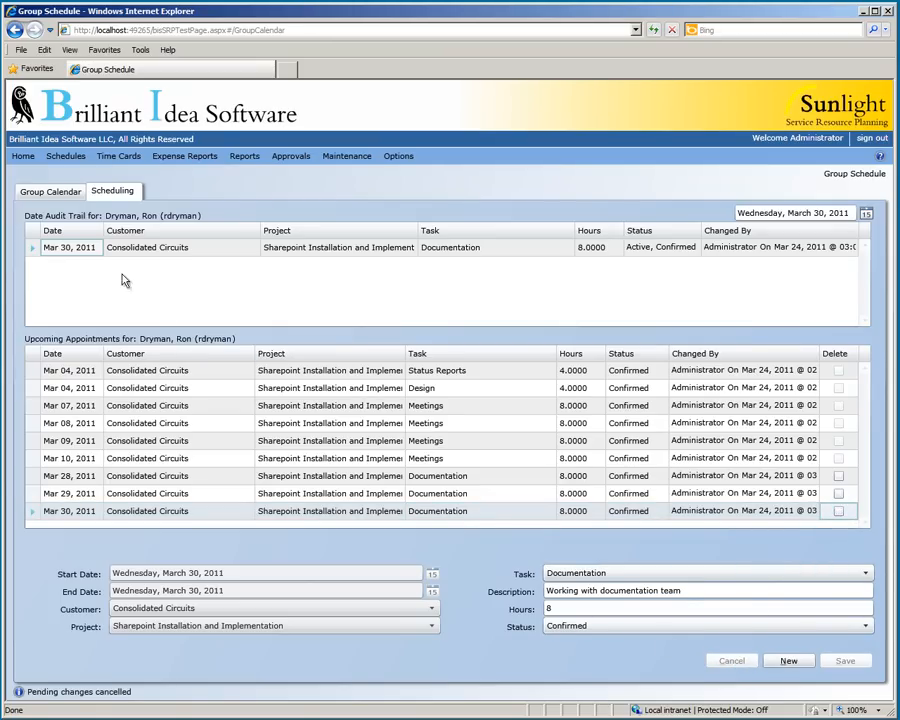
Step: Check the Mon 03/28/11 Consolidated Circuits entry's details in the group calendar, and view the print options without printing
{"action": "left_click", "coordinate": [64, 196]}
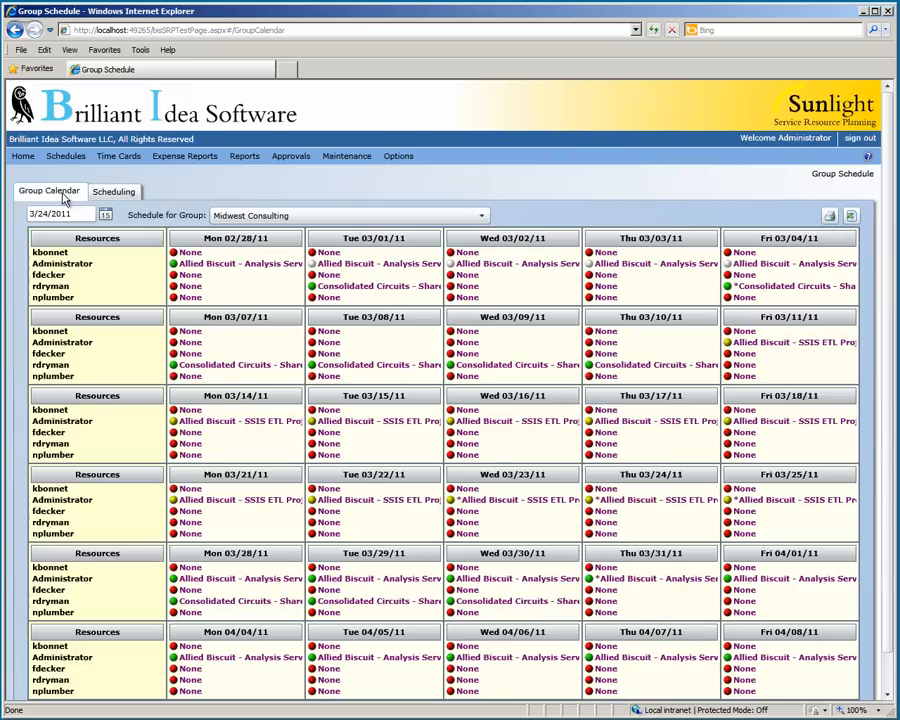
{"action": "mouse_move", "coordinate": [248, 603]}
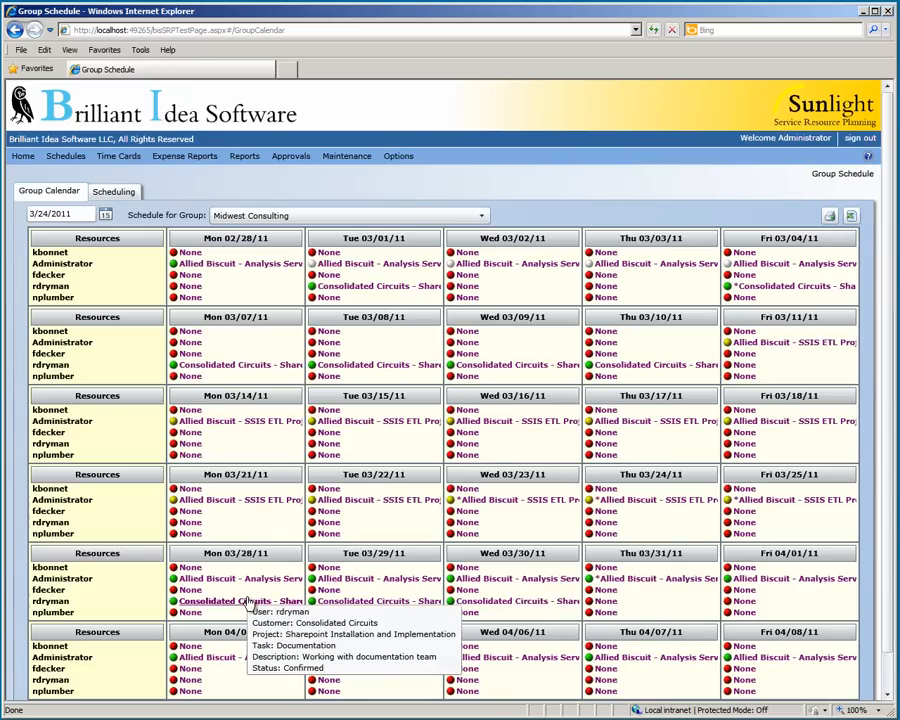
{"action": "left_click", "coordinate": [829, 217]}
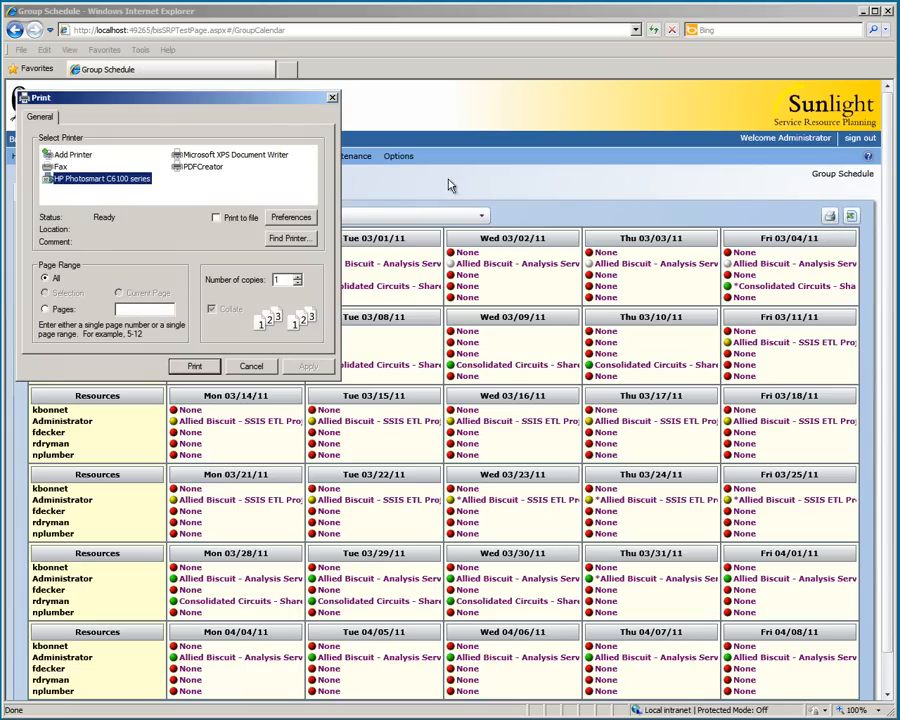
{"action": "left_click", "coordinate": [249, 365]}
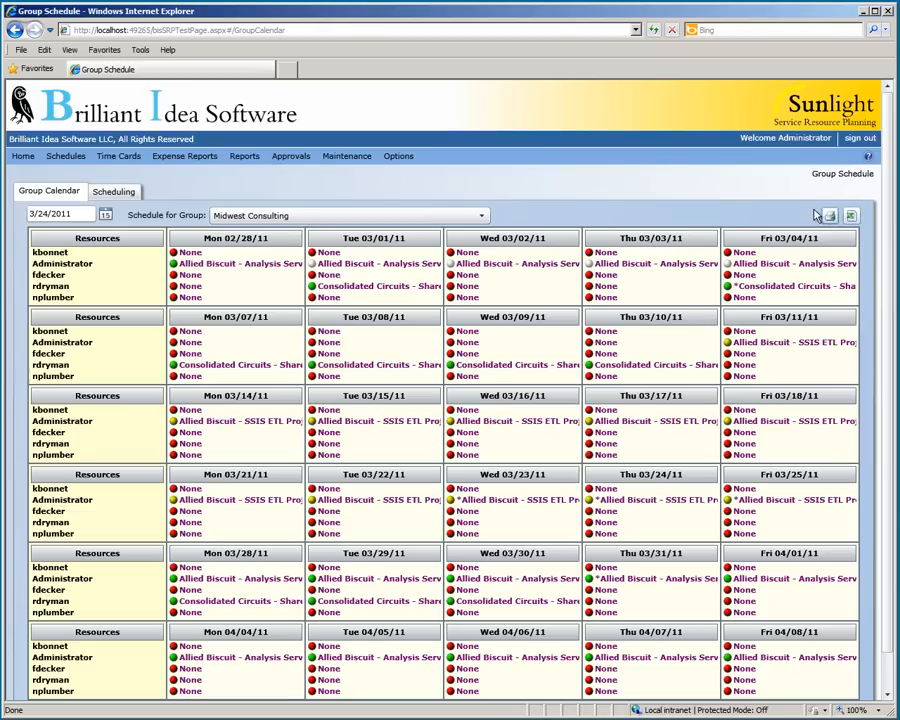
Step: Export the Midwest Consulting group schedule to Excel, view the resulting spreadsheet, and close it
{"action": "left_click", "coordinate": [850, 218]}
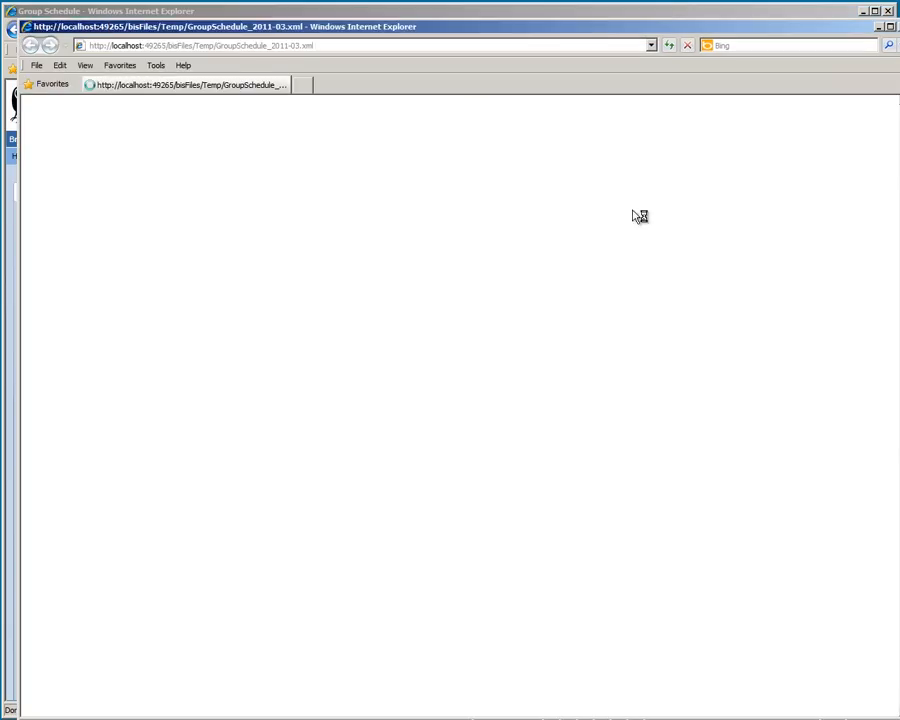
{"action": "left_click", "coordinate": [420, 393]}
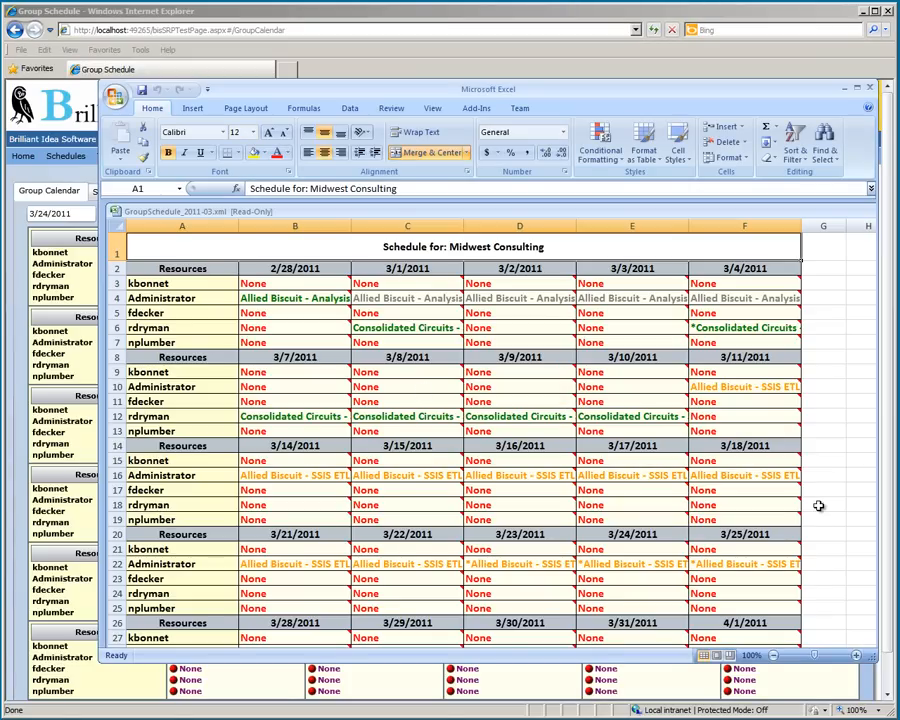
{"action": "left_click", "coordinate": [818, 506]}
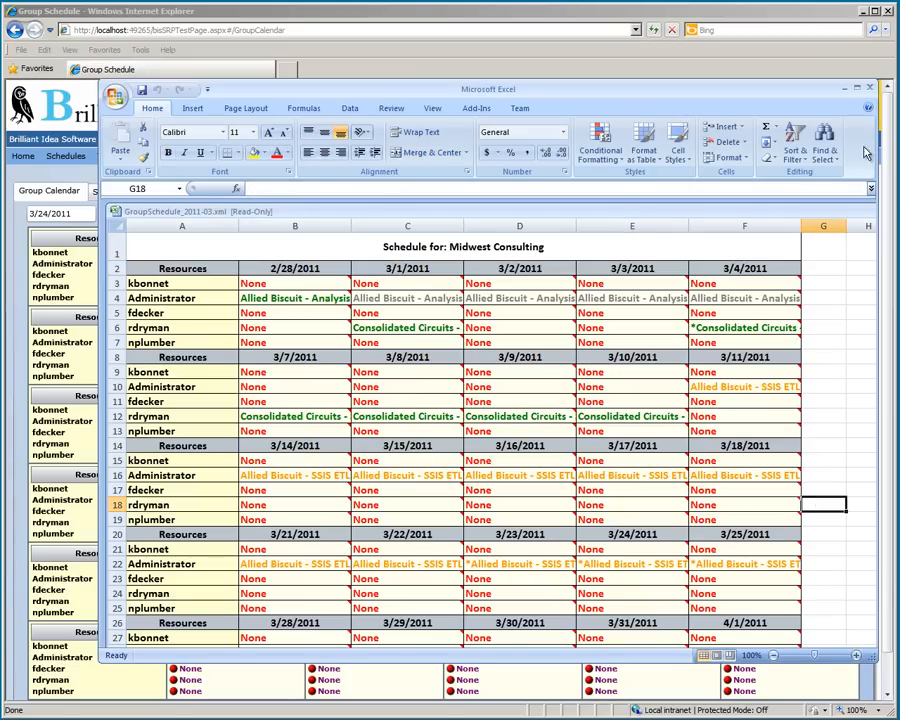
{"action": "left_click", "coordinate": [866, 90]}
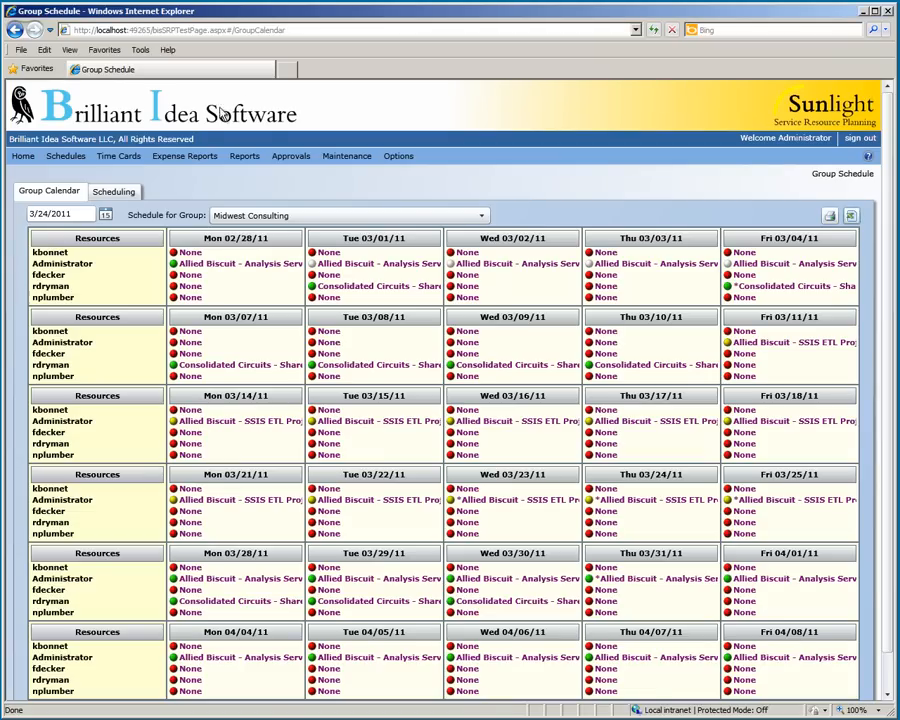
Step: Switch to the project schedule and review the selectable projects, keeping Allied Biscuit - Analysis Services Implementation
{"action": "mouse_move", "coordinate": [64, 160]}
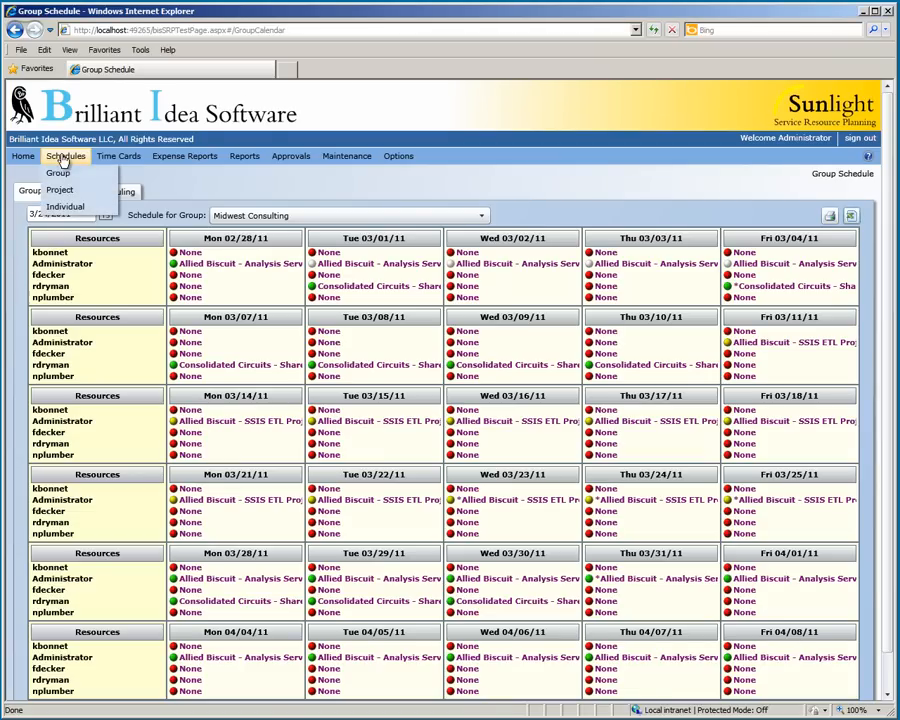
{"action": "left_click", "coordinate": [109, 196]}
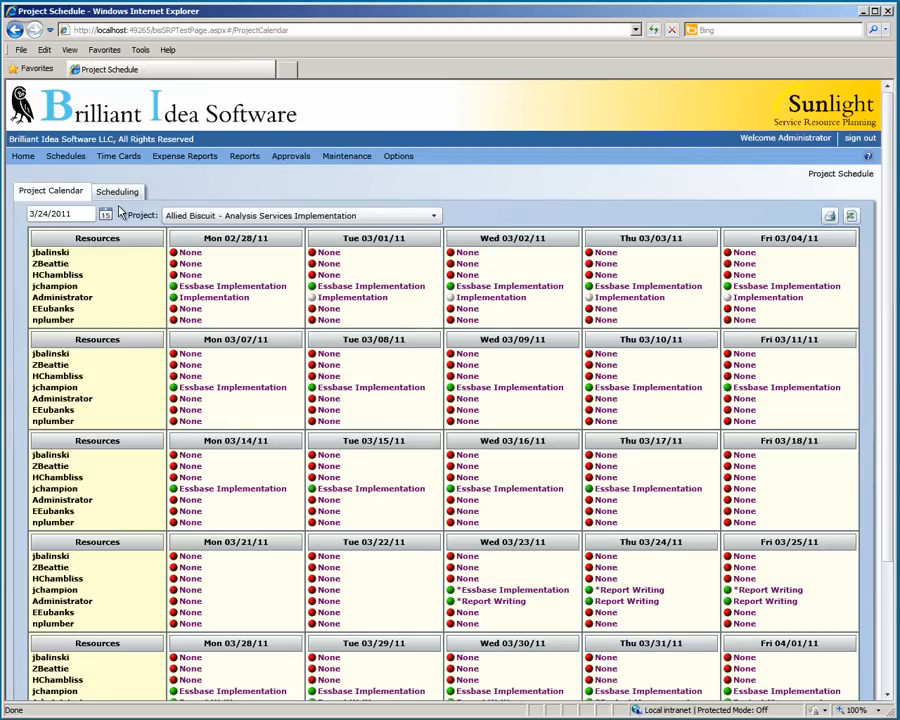
{"action": "left_click", "coordinate": [305, 215]}
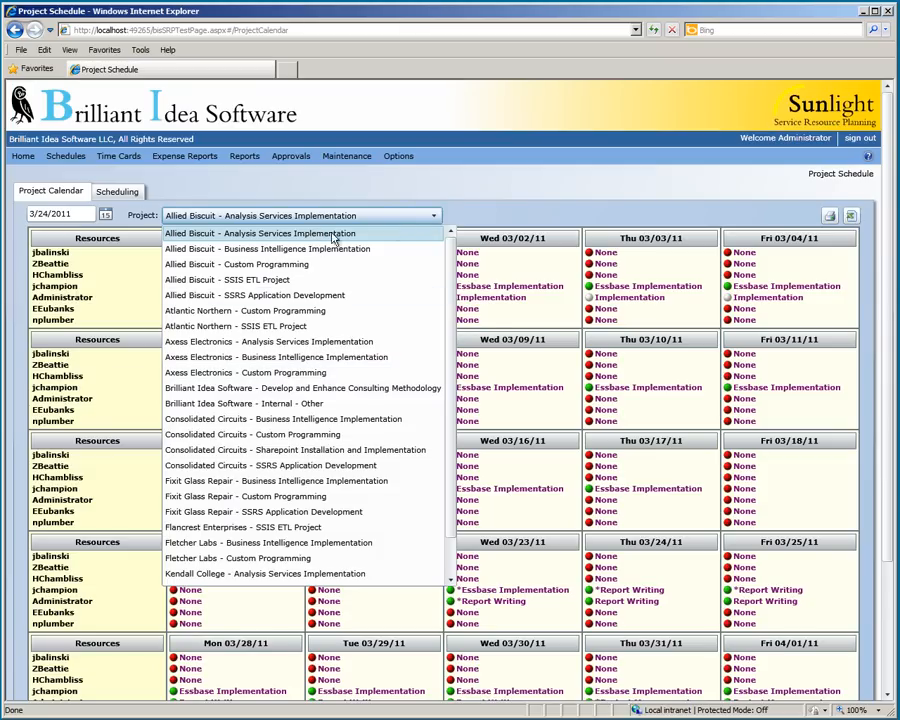
{"action": "left_click", "coordinate": [476, 213]}
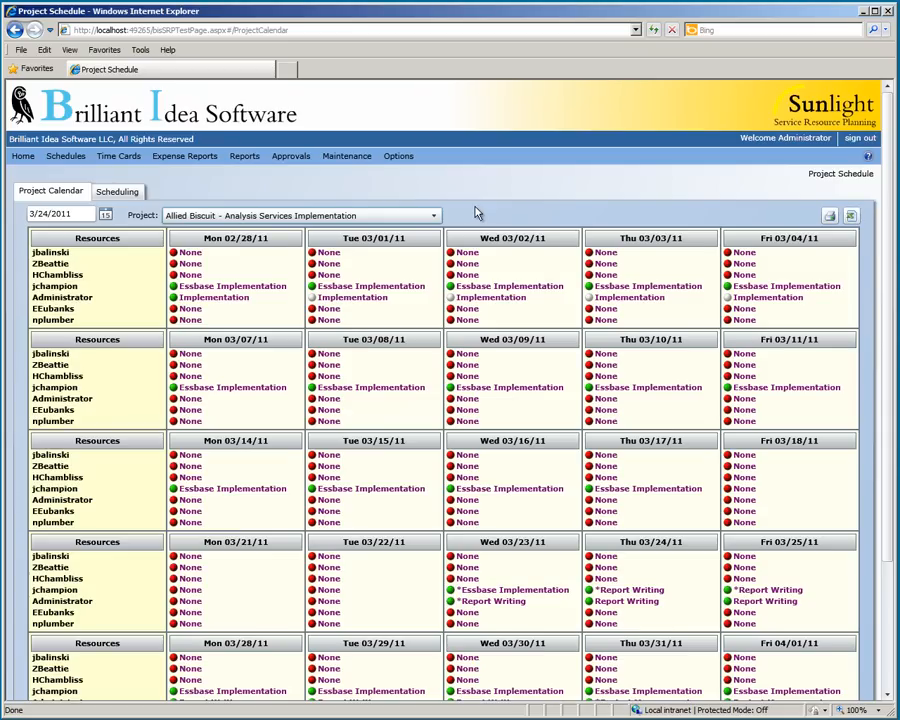
Step: Switch to the individual schedule and review the selectable employee resources, keeping the Administrator resource selected
{"action": "mouse_move", "coordinate": [66, 156]}
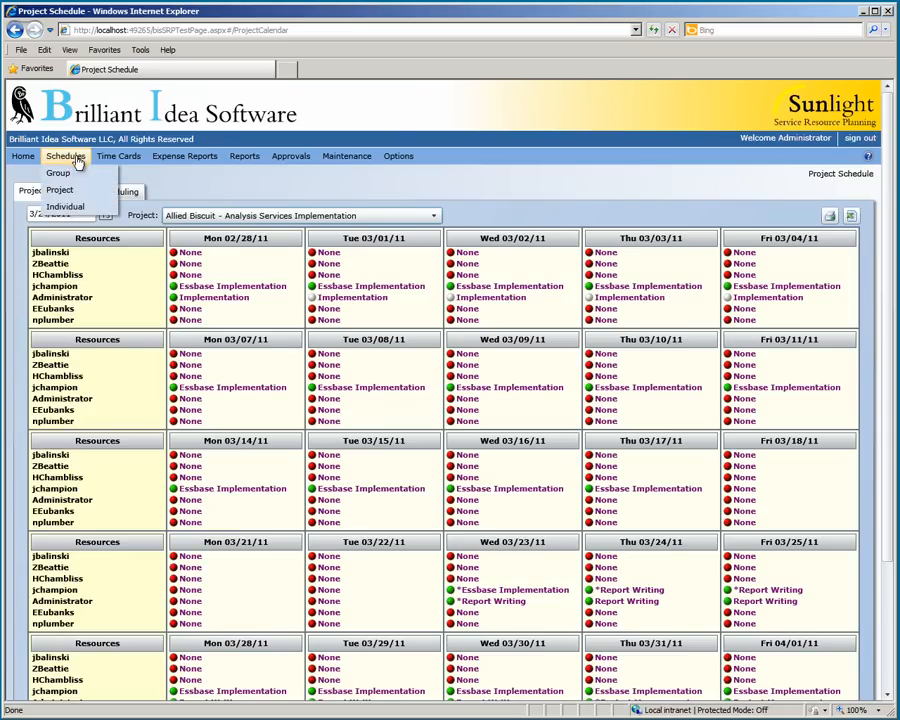
{"action": "left_click", "coordinate": [70, 207]}
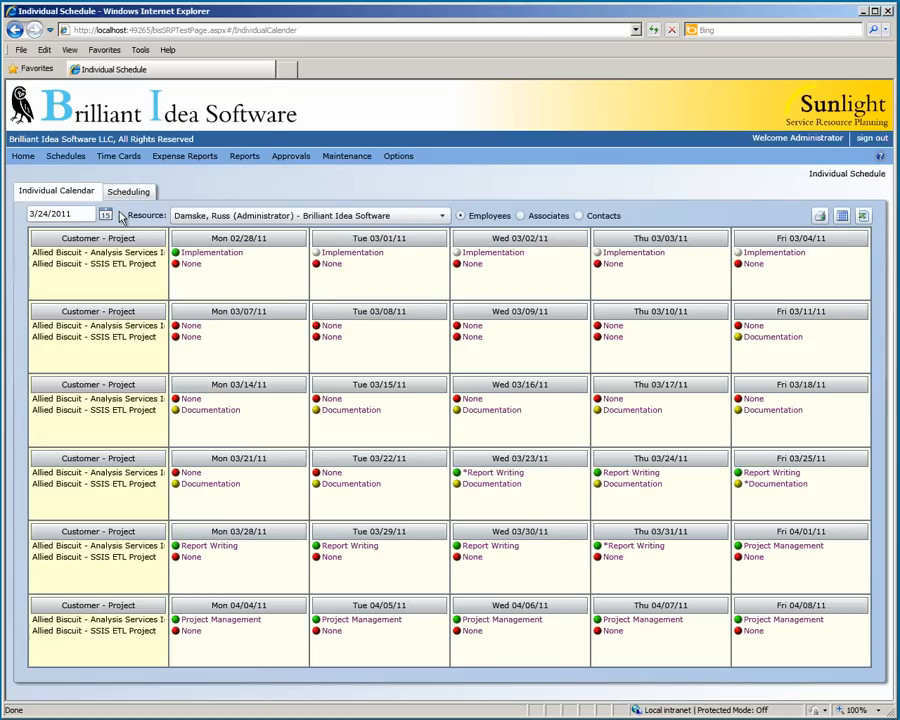
{"action": "left_click", "coordinate": [173, 215]}
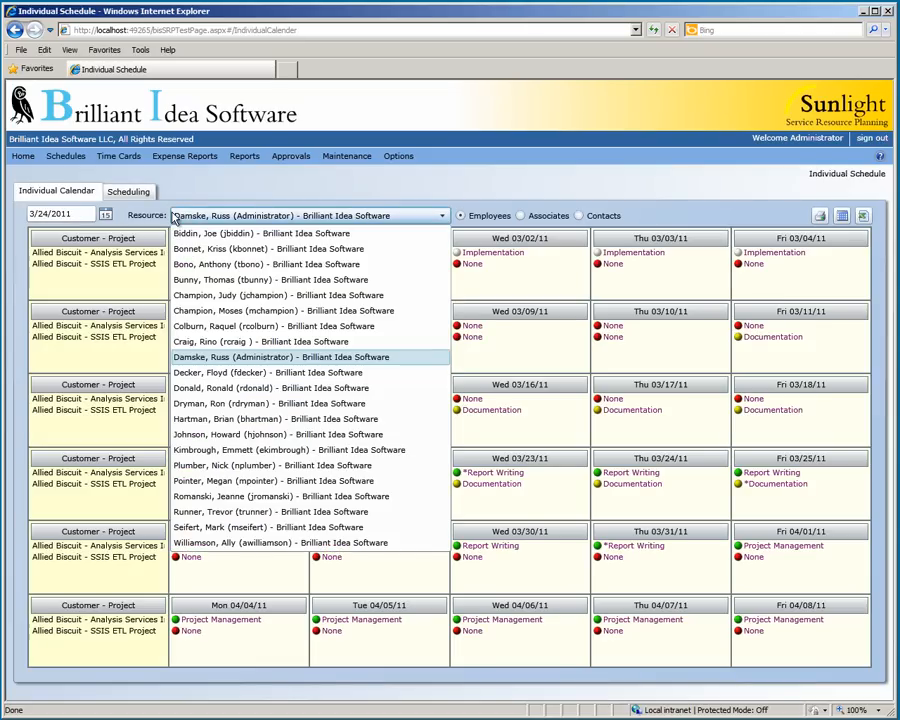
{"action": "left_click", "coordinate": [134, 218]}
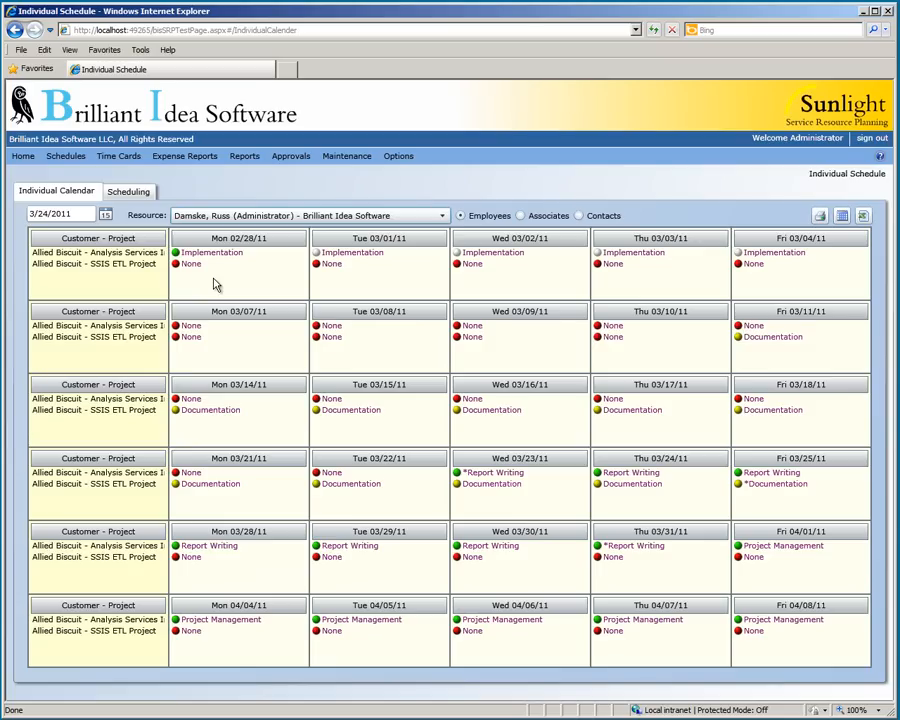
Step: Export the Administrator's individual calendar to an iCalendar file, saving it as Administrator-Calendar_March-2011.ICS in the Files folder
{"action": "left_click", "coordinate": [842, 218]}
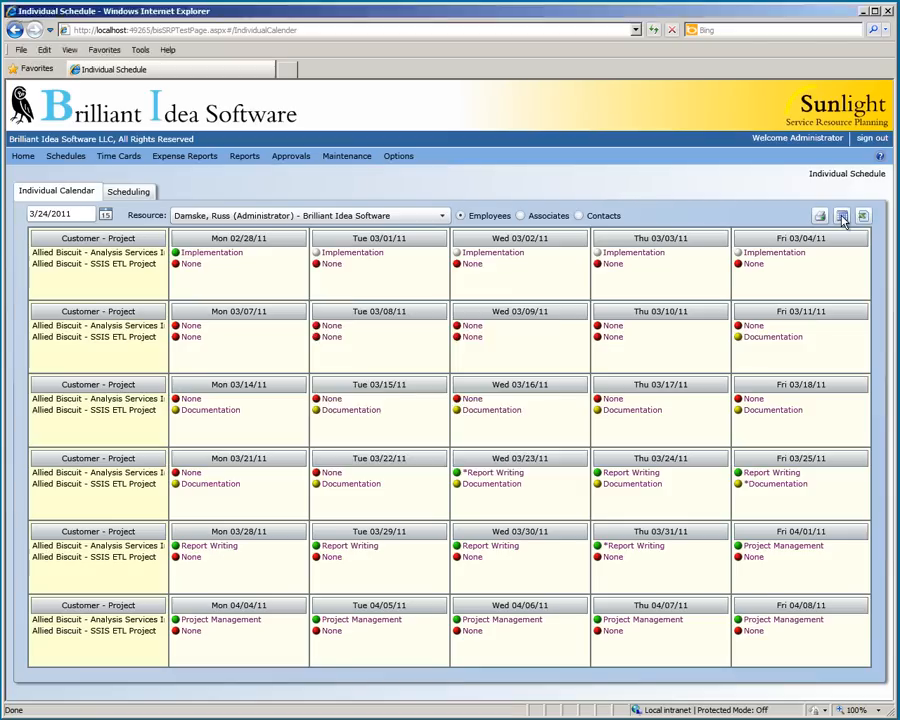
{"action": "left_click", "coordinate": [472, 387]}
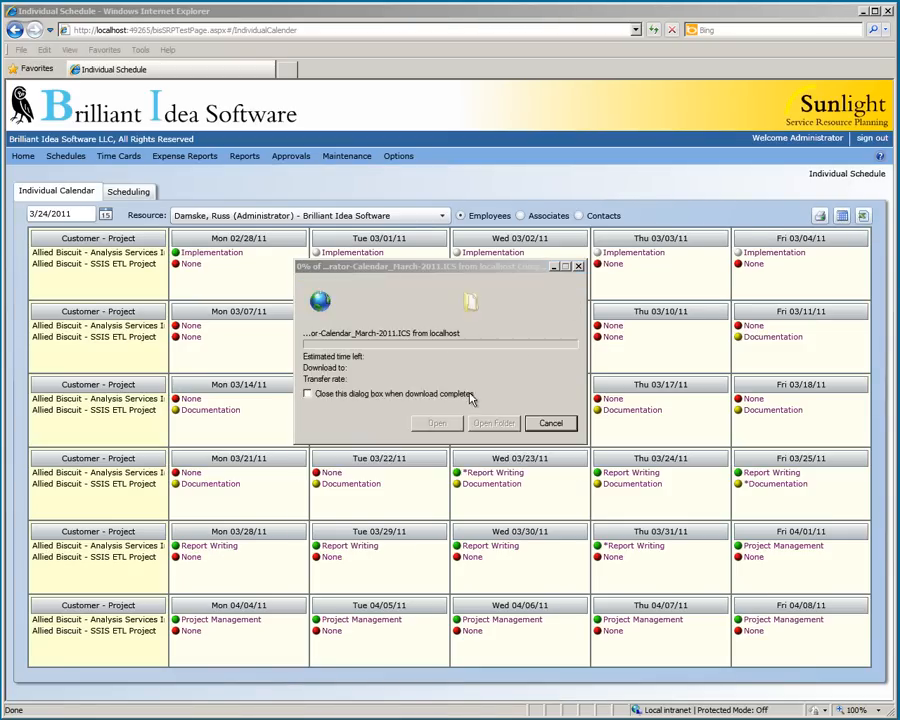
{"action": "left_click", "coordinate": [424, 401]}
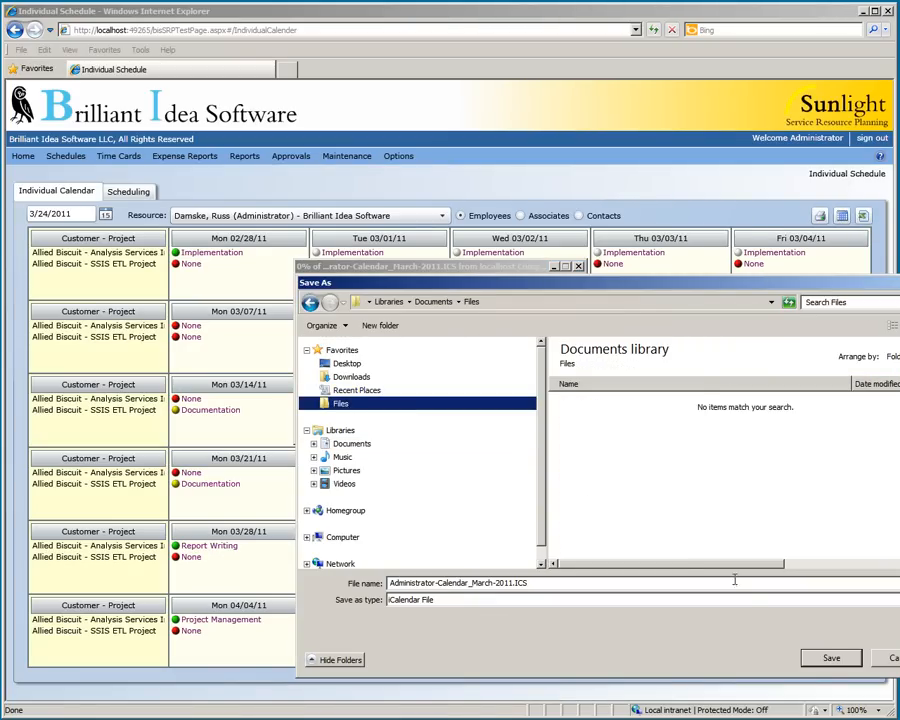
{"action": "left_click", "coordinate": [829, 655]}
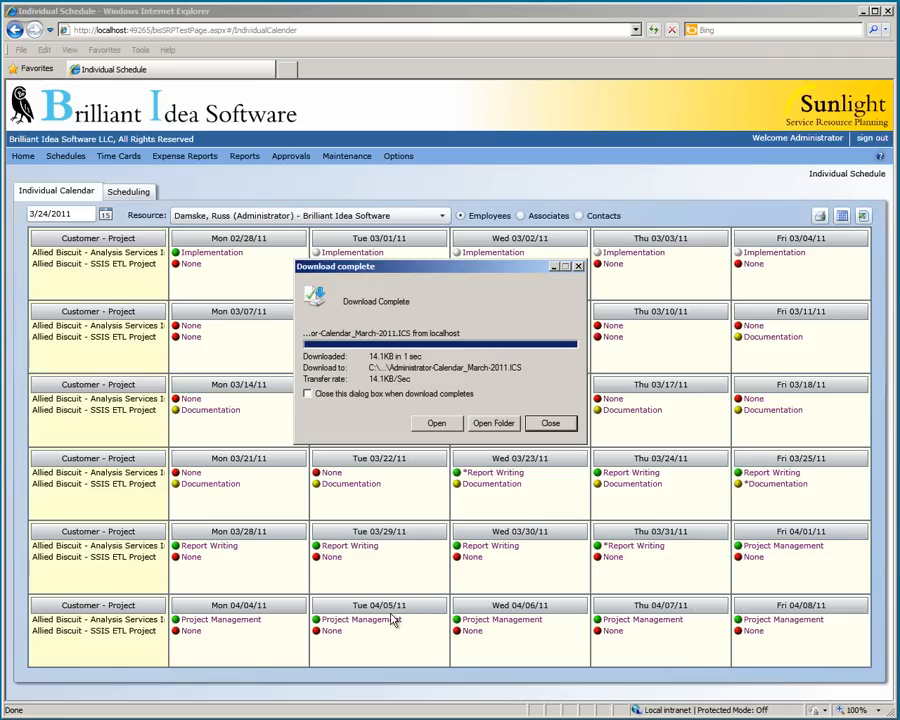
Step: Switch to Microsoft Outlook, import the iCalendar file Administrator-Calendar_March-2011.ICS from the Files folder, and return to the individual schedule in Internet Explorer
{"action": "left_click", "coordinate": [436, 423]}
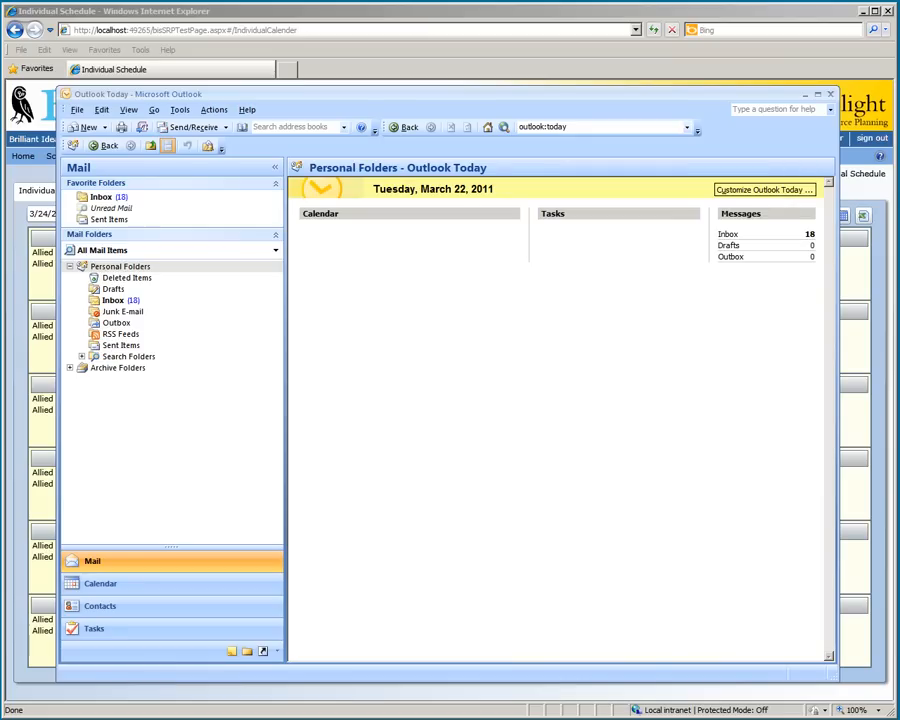
{"action": "left_click", "coordinate": [75, 110]}
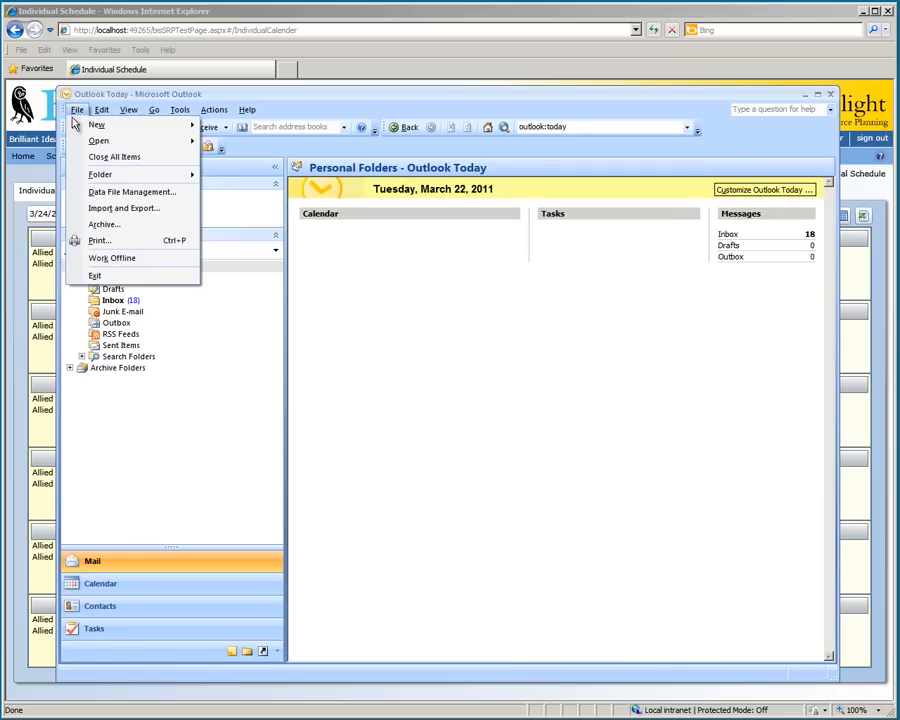
{"action": "left_click", "coordinate": [96, 210]}
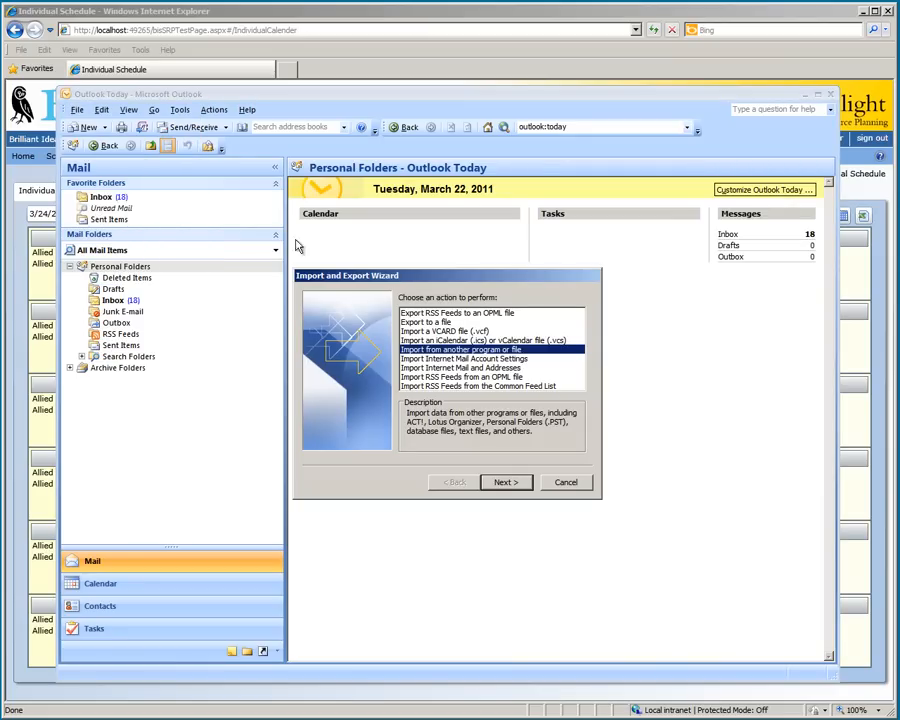
{"action": "left_click", "coordinate": [459, 341]}
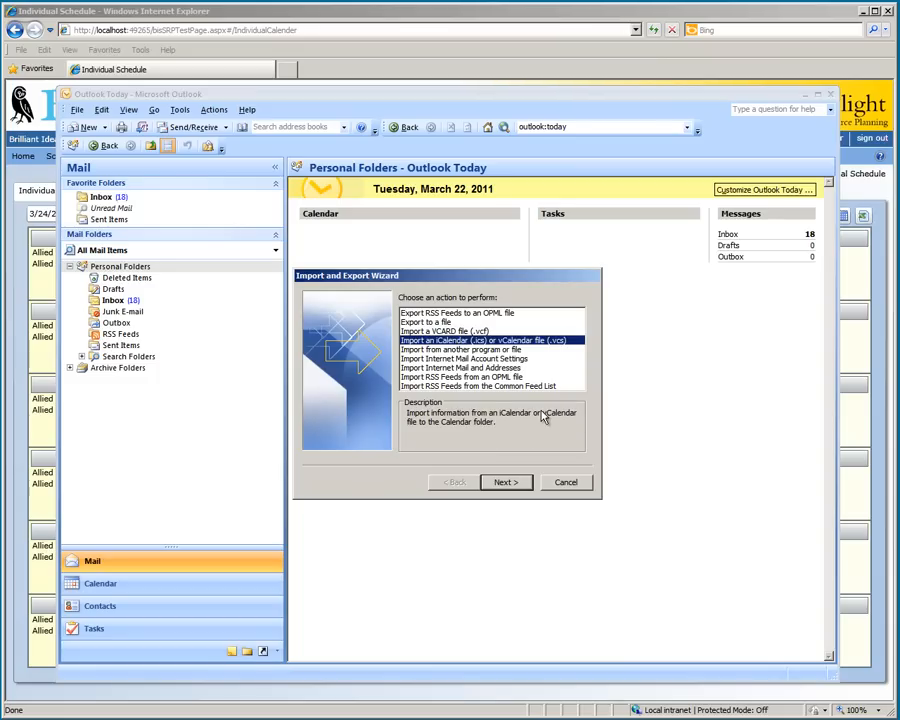
{"action": "left_click", "coordinate": [512, 481]}
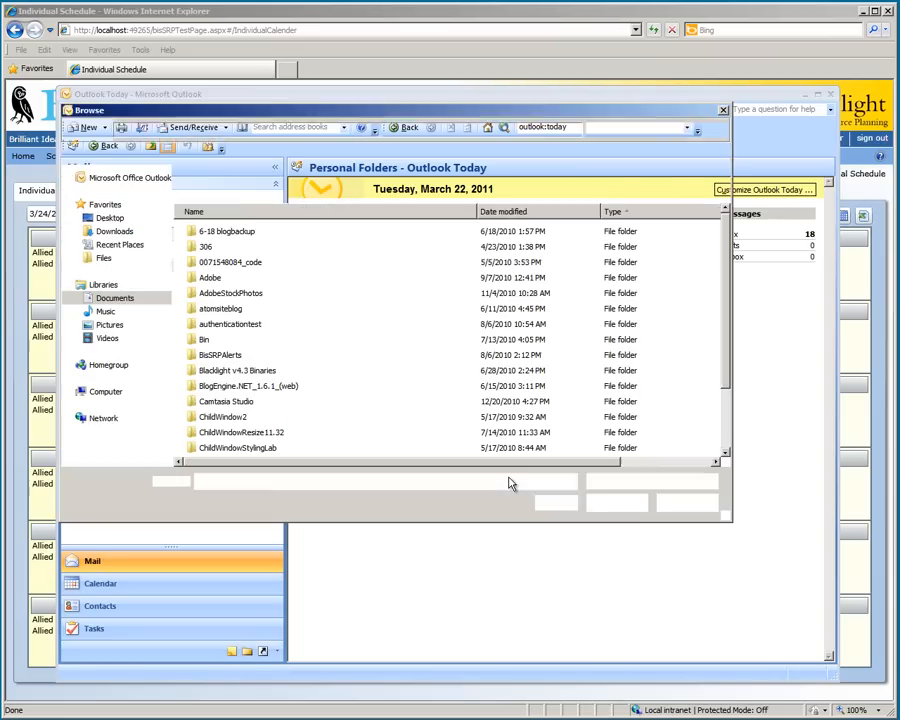
{"action": "left_click", "coordinate": [128, 259]}
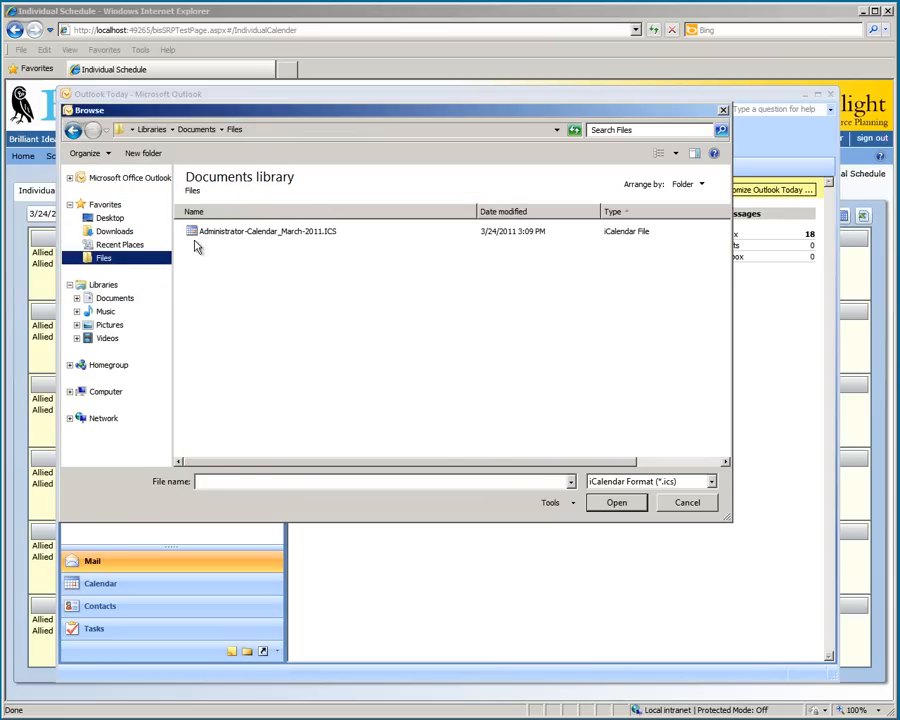
{"action": "left_click", "coordinate": [226, 234]}
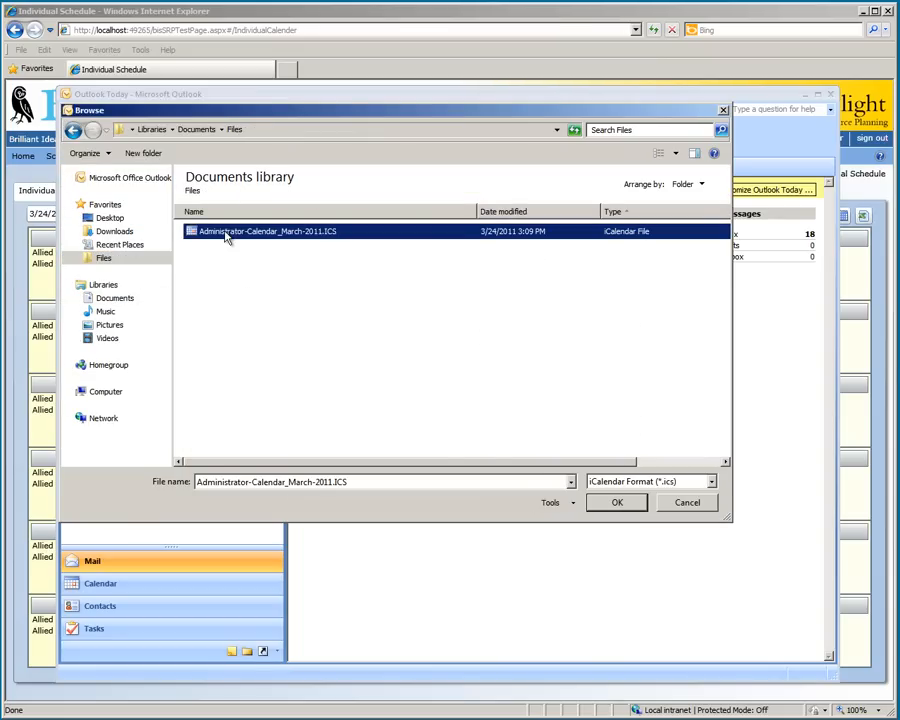
{"action": "left_click", "coordinate": [615, 505]}
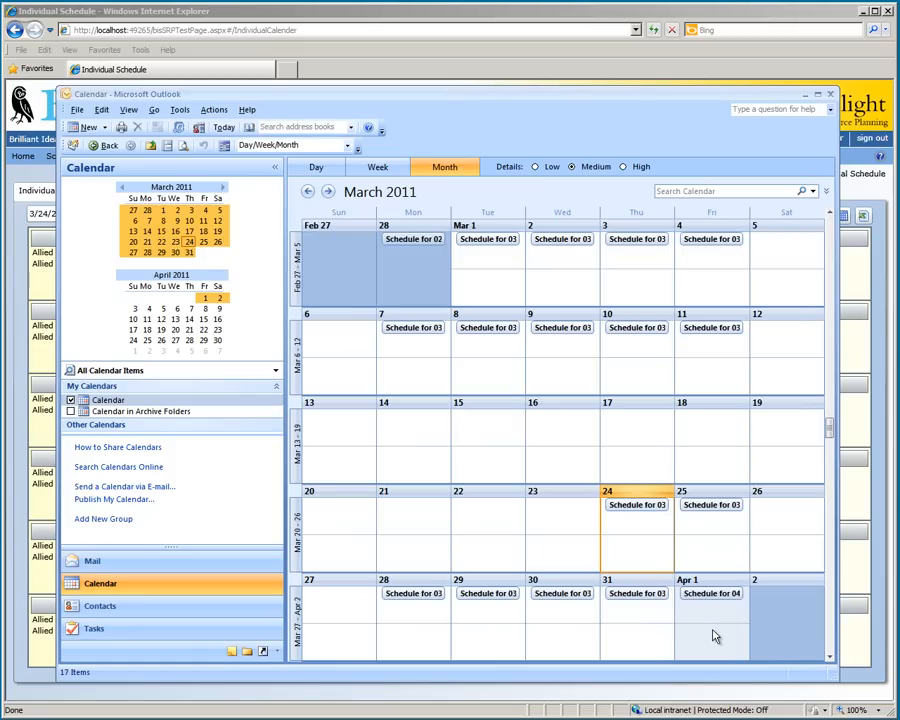
{"action": "left_click", "coordinate": [469, 69]}
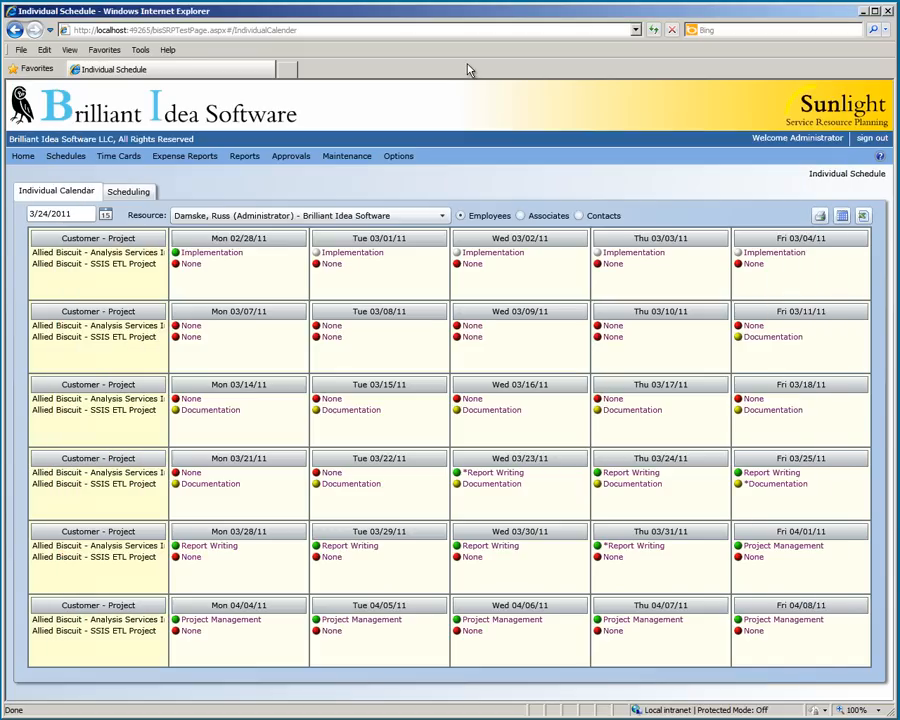